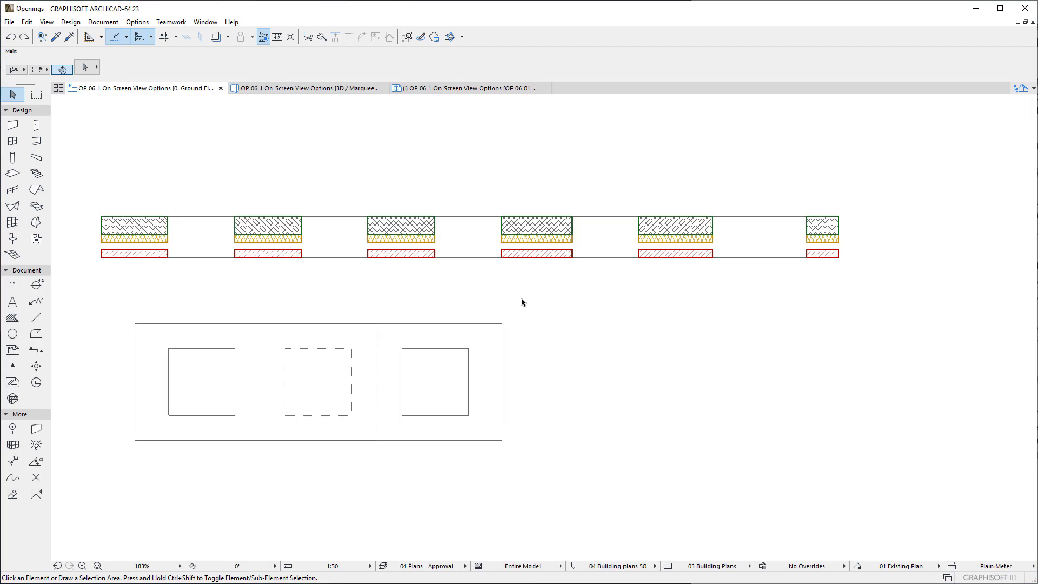
# Turn on Opening Reference Planes under View > On-Screen View Options
pyautogui.click(50, 25)
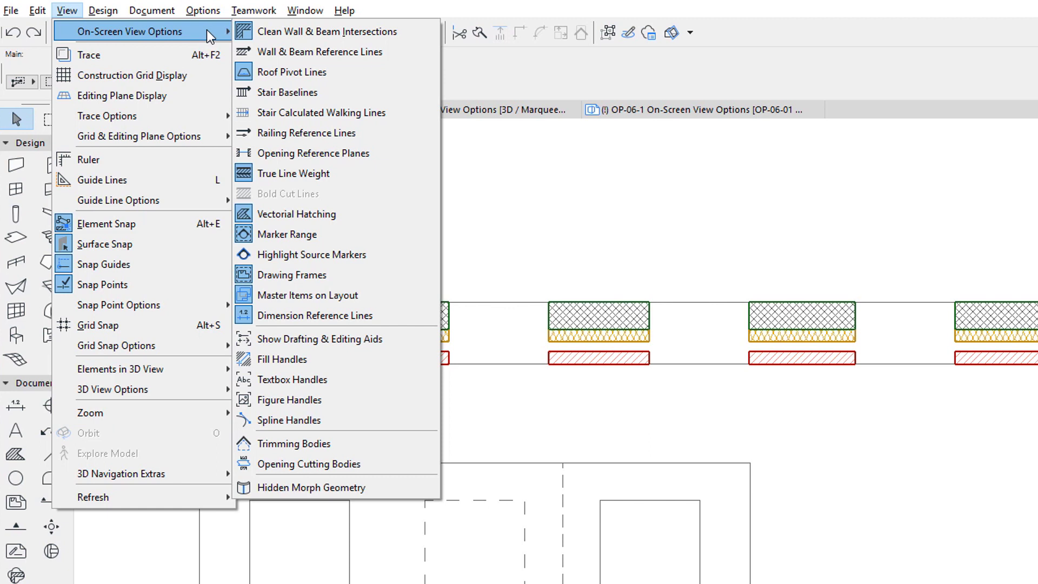
pyautogui.moveTo(142, 32)
pyautogui.click(68, 14)
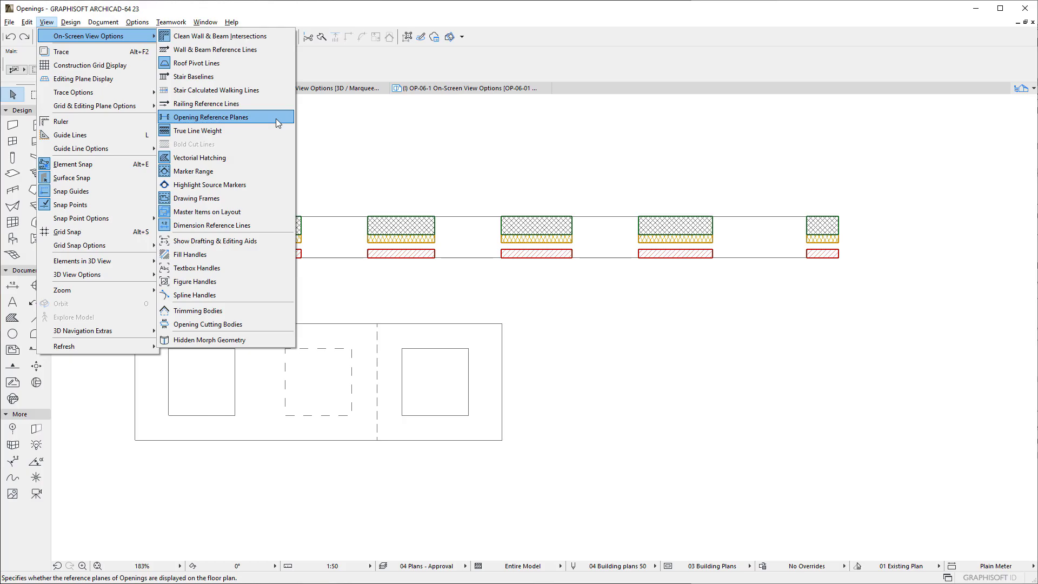
pyautogui.click(411, 155)
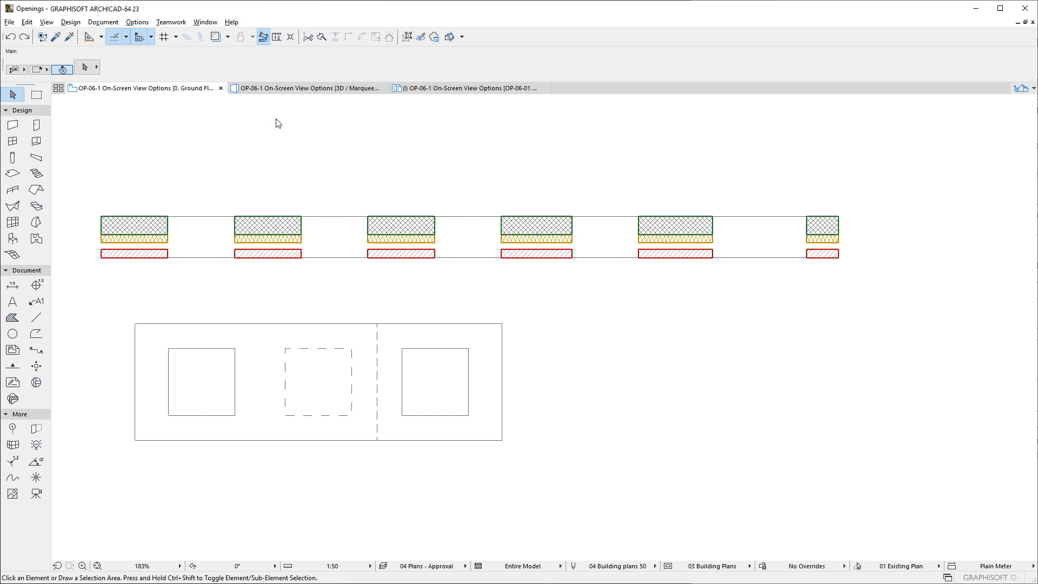
# Drag the opening at the upper wall's right end out to the right with Ctrl+D
pyautogui.click(717, 262)
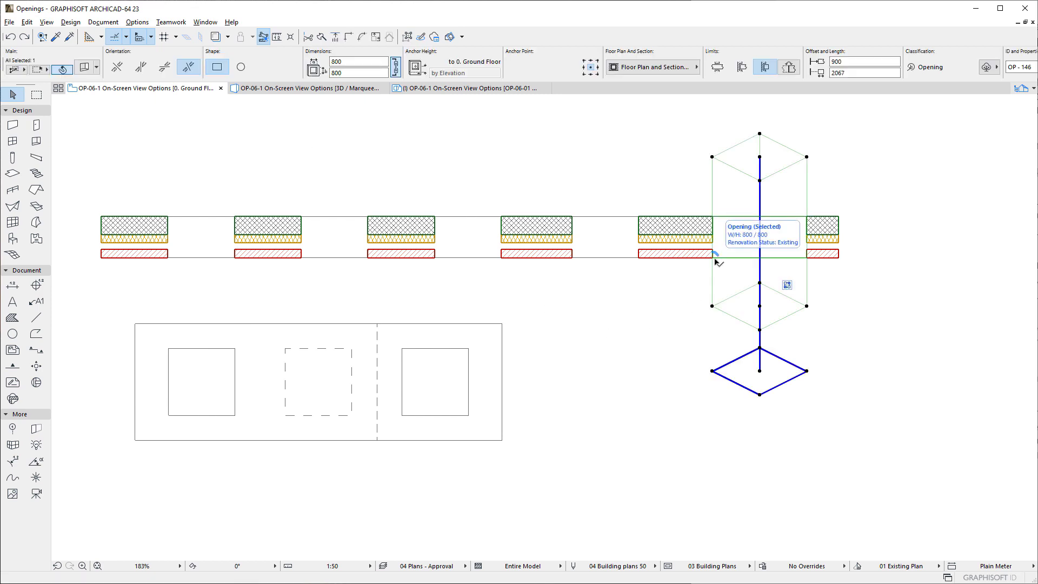
pyautogui.hotkey('ctrl', 'd')
pyautogui.click(712, 258)
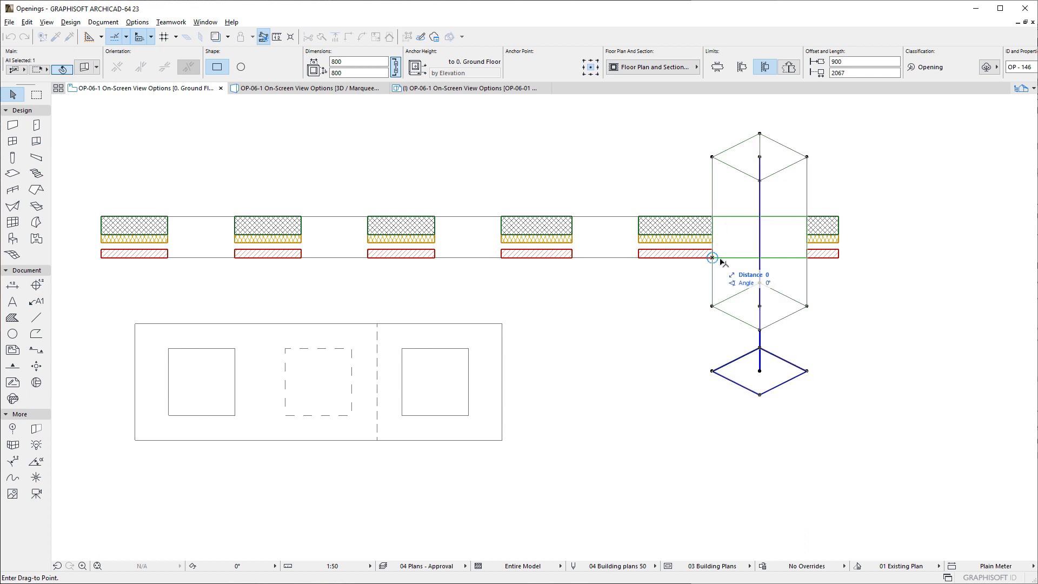
pyautogui.click(859, 256)
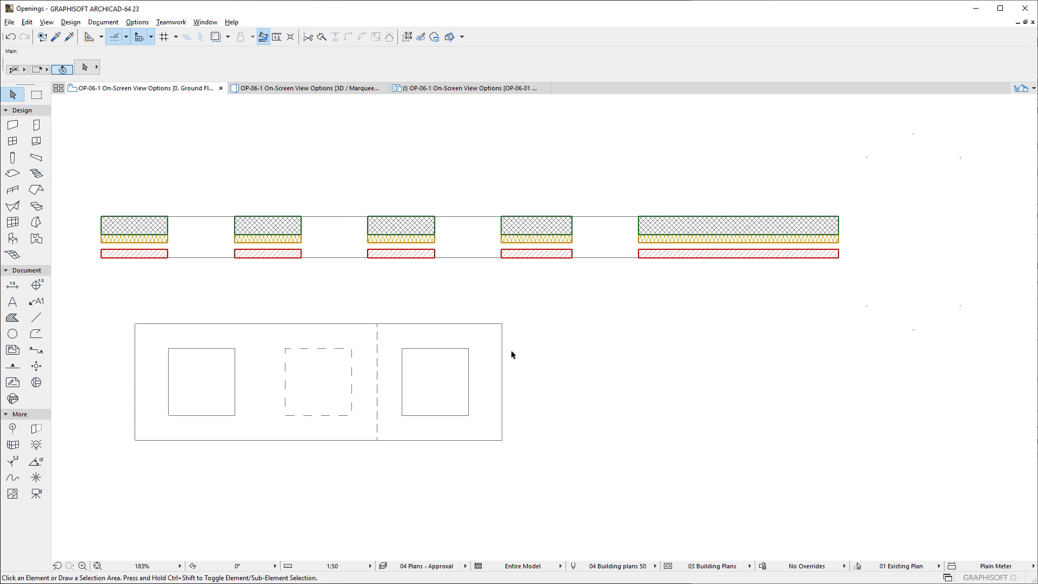
# Move the right square opening down below the lower panel and deselect it
pyautogui.click(443, 351)
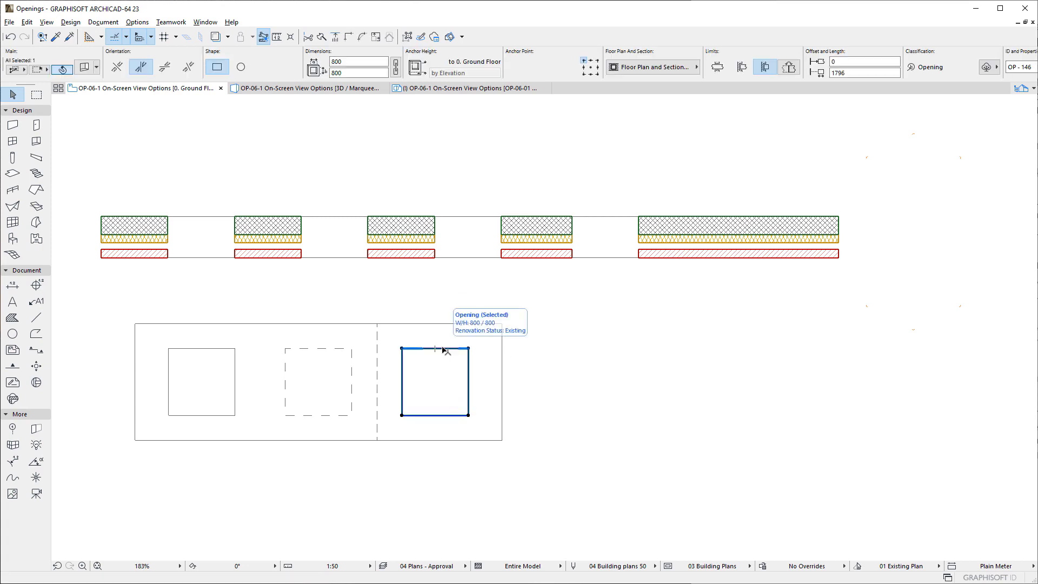
pyautogui.click(444, 350)
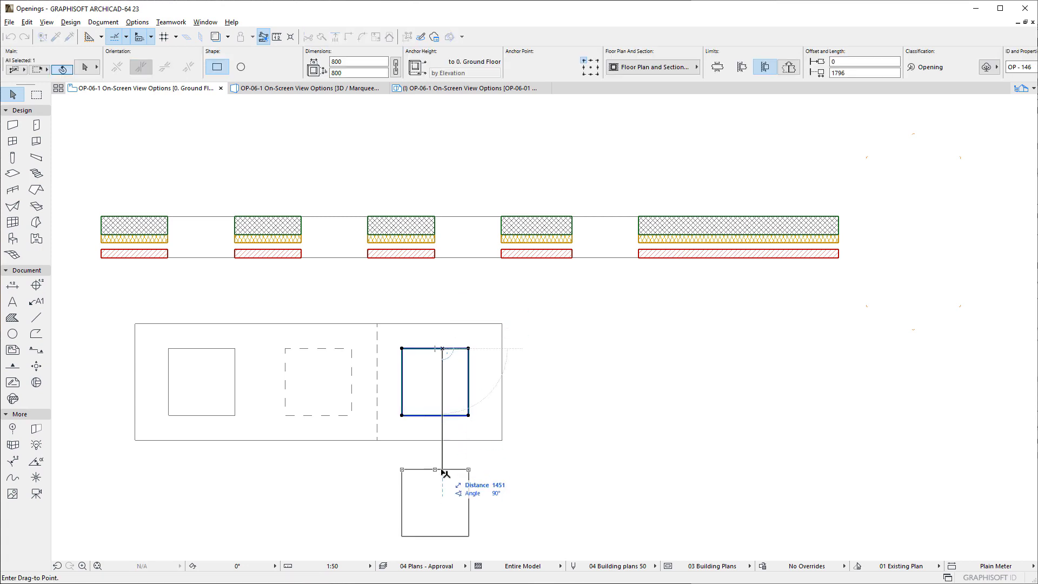
pyautogui.click(444, 470)
pyautogui.click(512, 465)
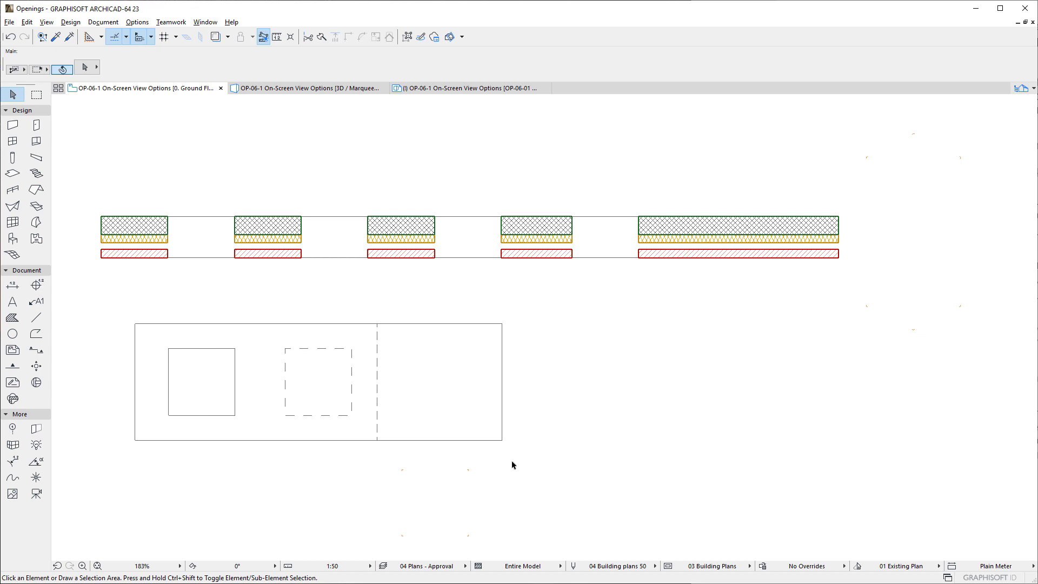
# Toggle the Opening Reference Planes display off and back on
pyautogui.click(47, 23)
pyautogui.moveTo(88, 36)
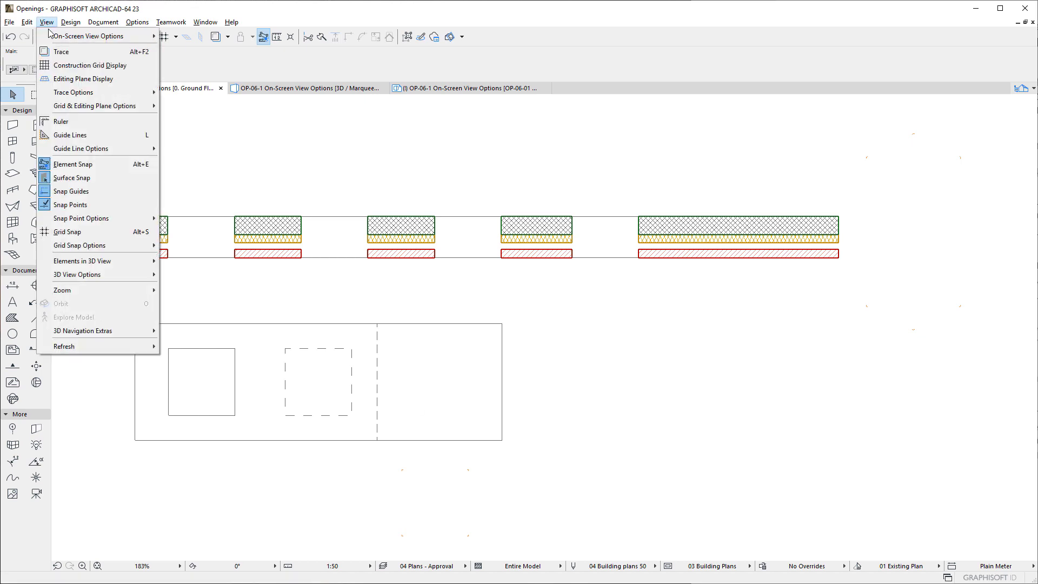
pyautogui.click(209, 118)
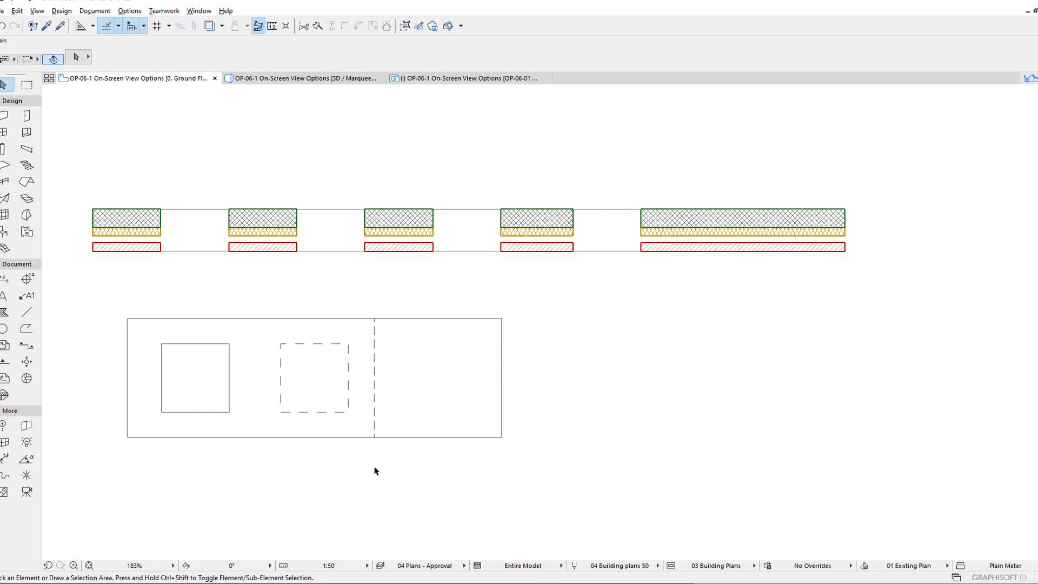
pyautogui.click(45, 23)
pyautogui.moveTo(87, 36)
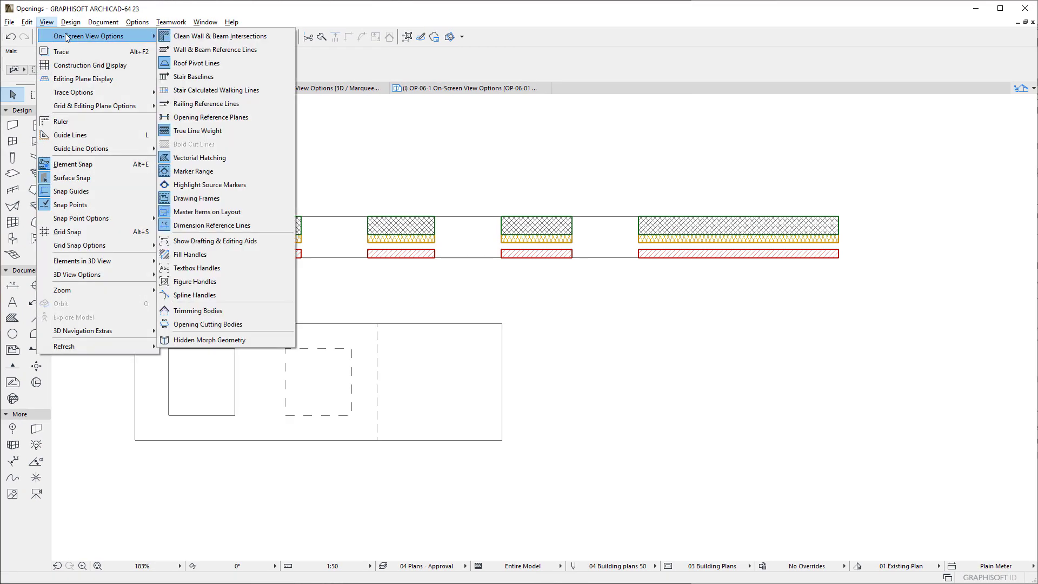
pyautogui.click(260, 120)
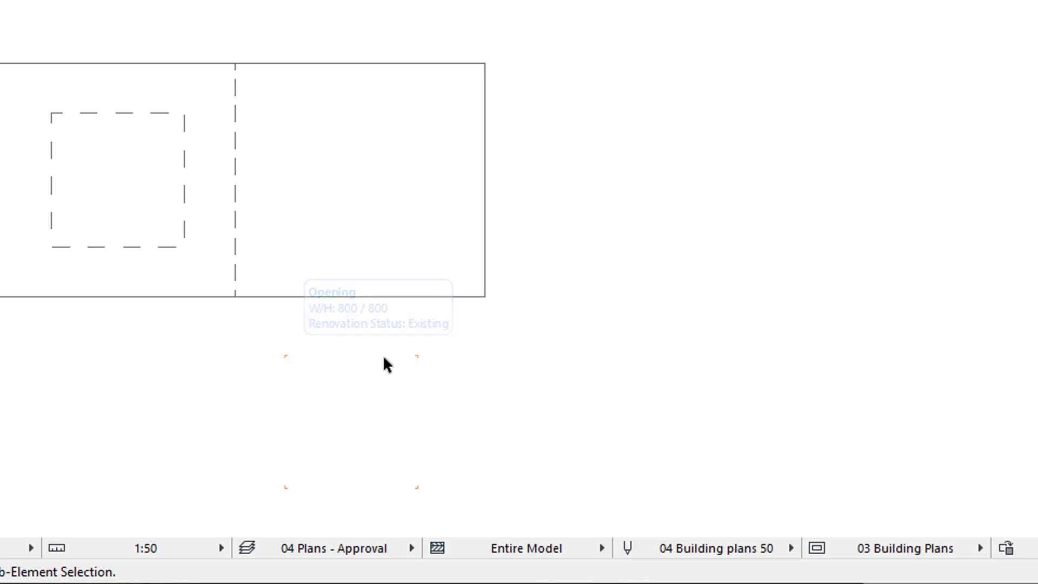
# Drag the detached square opening back into the panel's right bay and deselect it
pyautogui.click(416, 357)
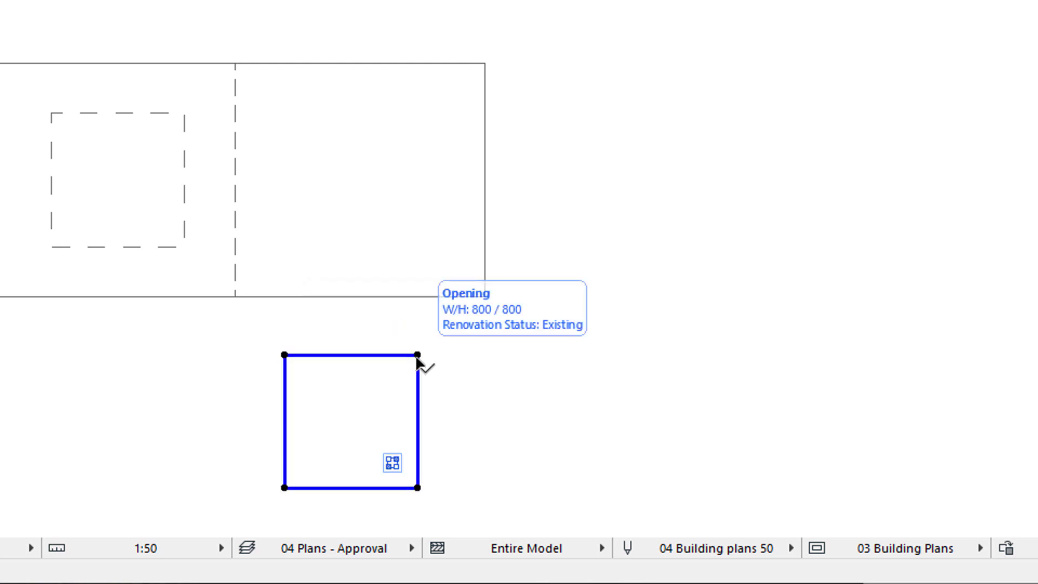
pyautogui.moveTo(416, 358); pyautogui.dragTo(444, 394)
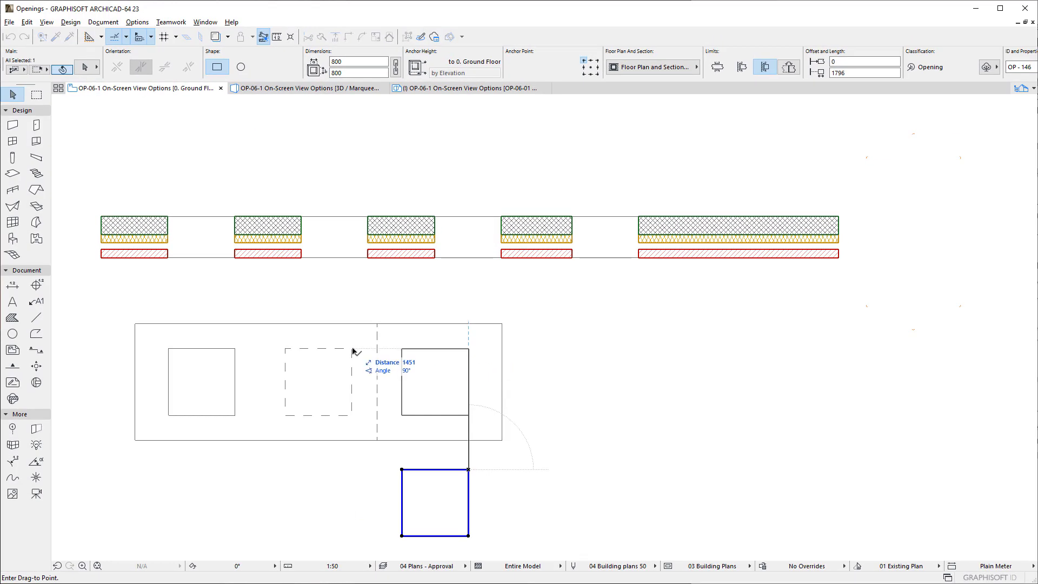
pyautogui.click(369, 366)
pyautogui.click(536, 358)
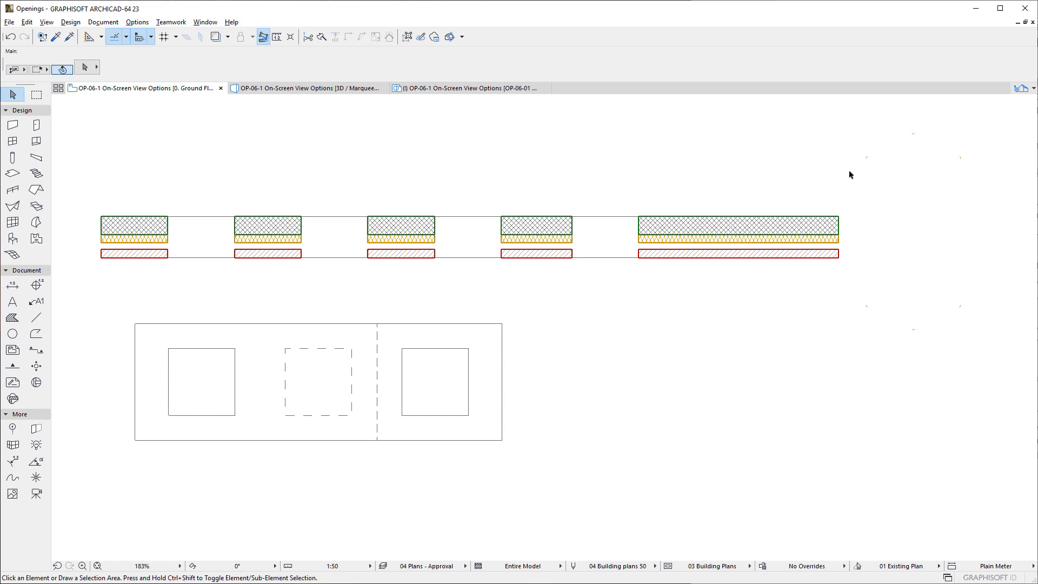
# Uncheck Use Contours of Cut Elements in the side opening's Floor Plan and Section settings
pyautogui.click(866, 172)
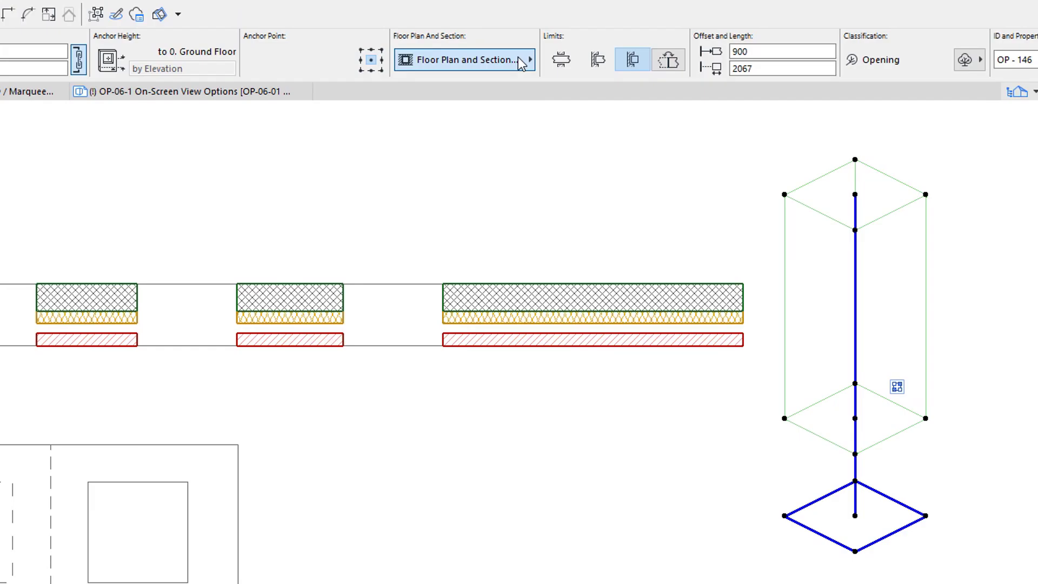
pyautogui.click(693, 69)
pyautogui.click(792, 203)
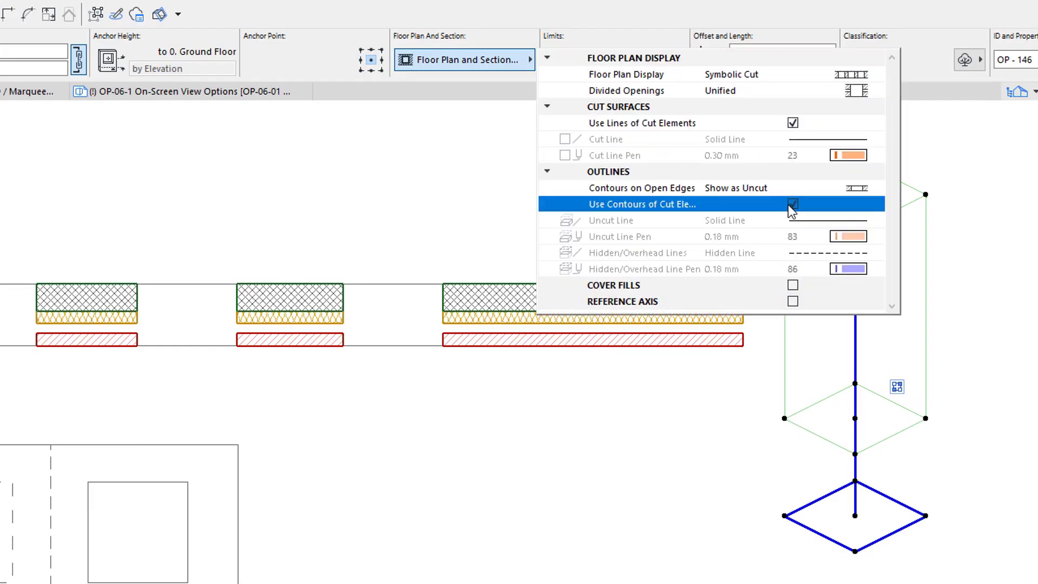
pyautogui.click(882, 236)
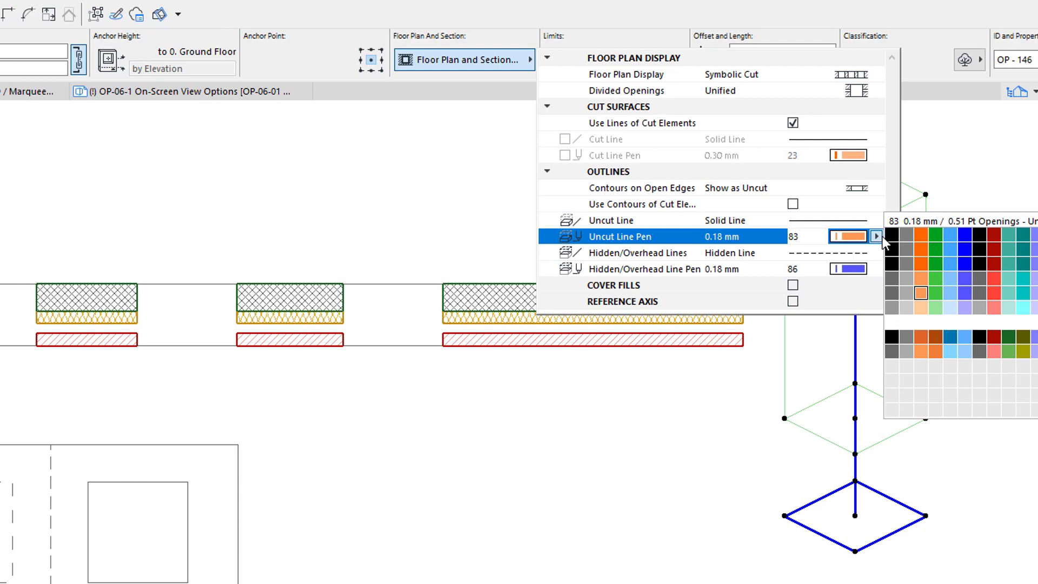
pyautogui.click(882, 236)
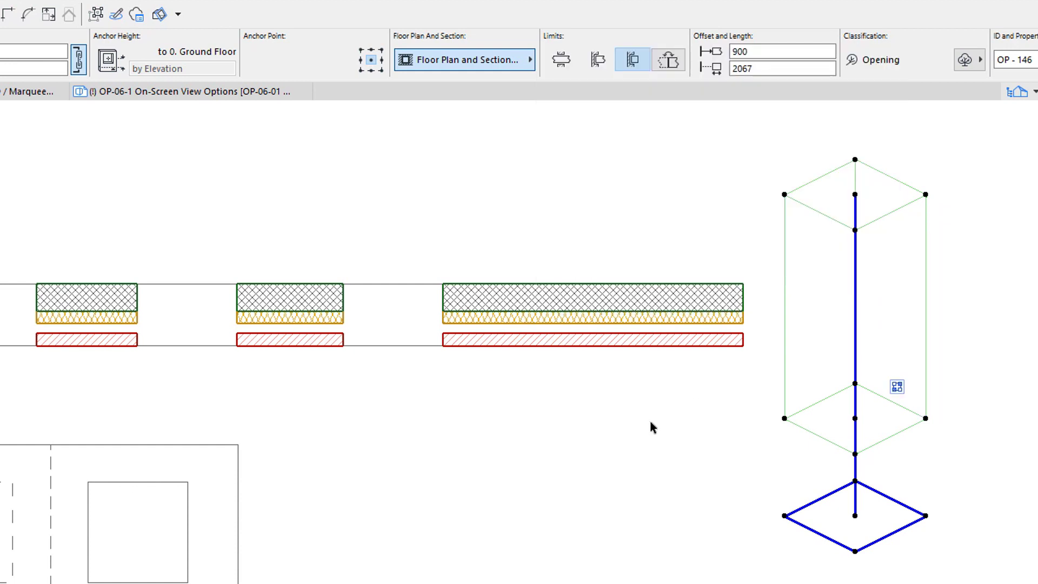
pyautogui.click(651, 425)
# Drag the round opening 1640 down its reference axis out of the upper wall, then deselect
pyautogui.click(639, 261)
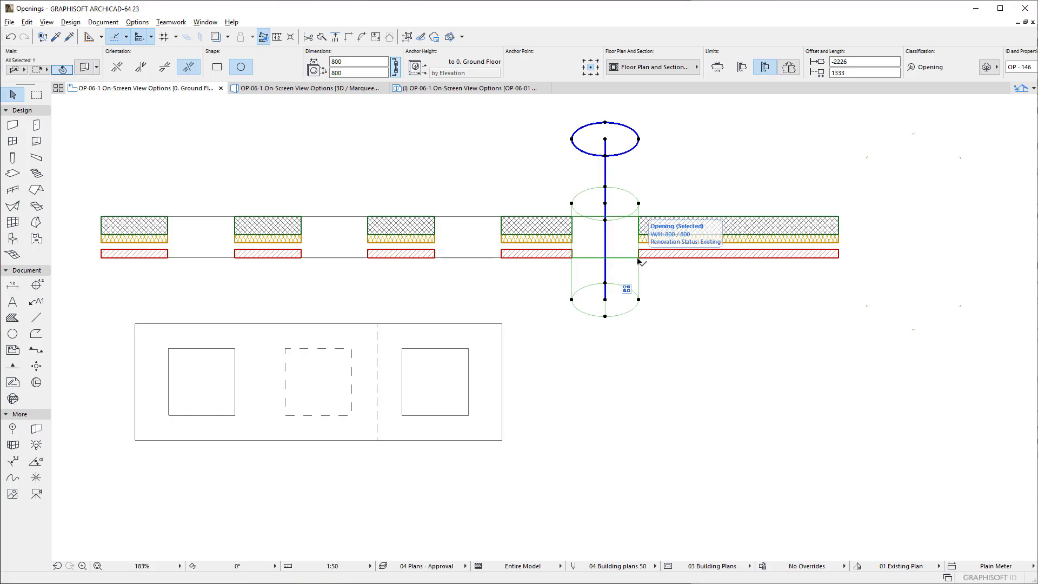
pyautogui.moveTo(640, 261); pyautogui.dragTo(643, 410)
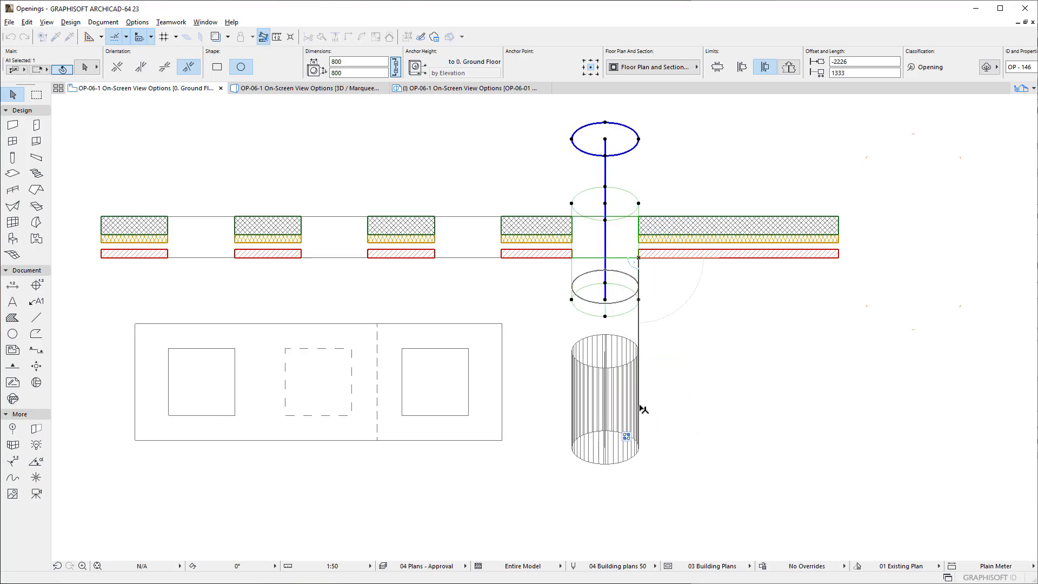
pyautogui.click(642, 411)
pyautogui.click(672, 326)
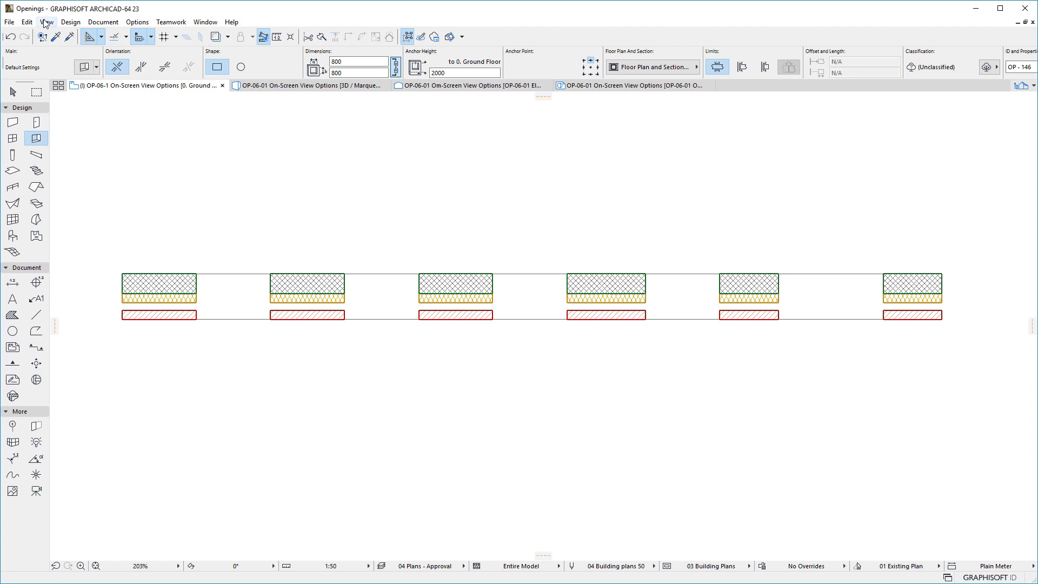
# Turn on Opening Cutting Bodies under View > On-Screen View Options
pyautogui.click(47, 22)
pyautogui.moveTo(130, 28)
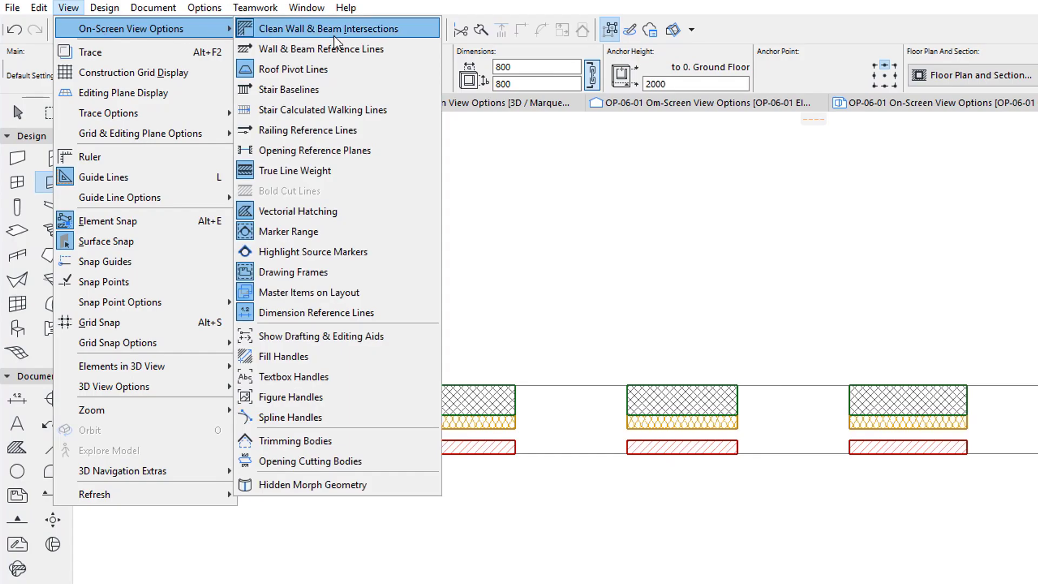
pyautogui.click(402, 460)
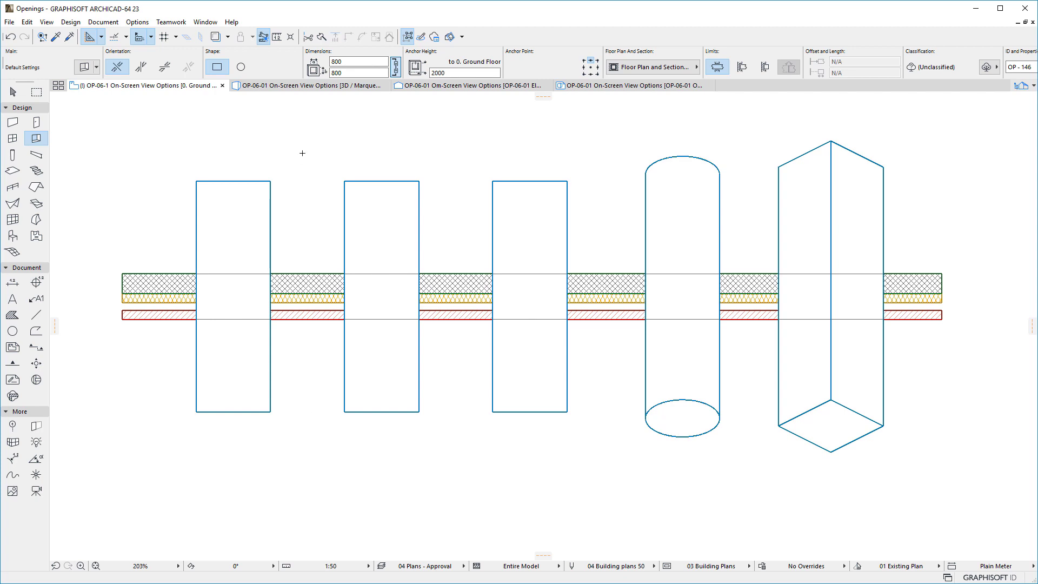
pyautogui.click(319, 89)
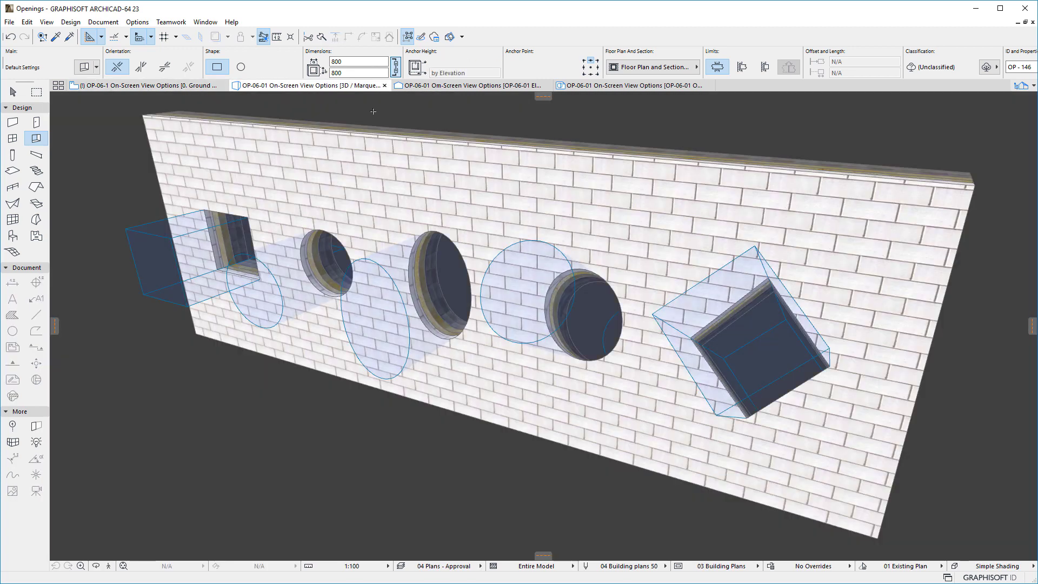
pyautogui.click(459, 87)
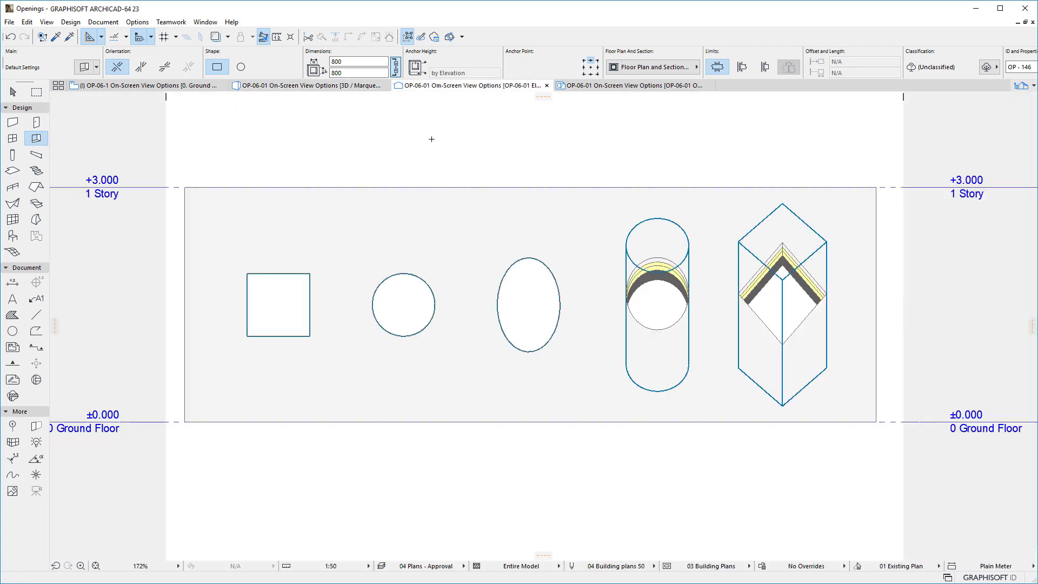
pyautogui.click(620, 85)
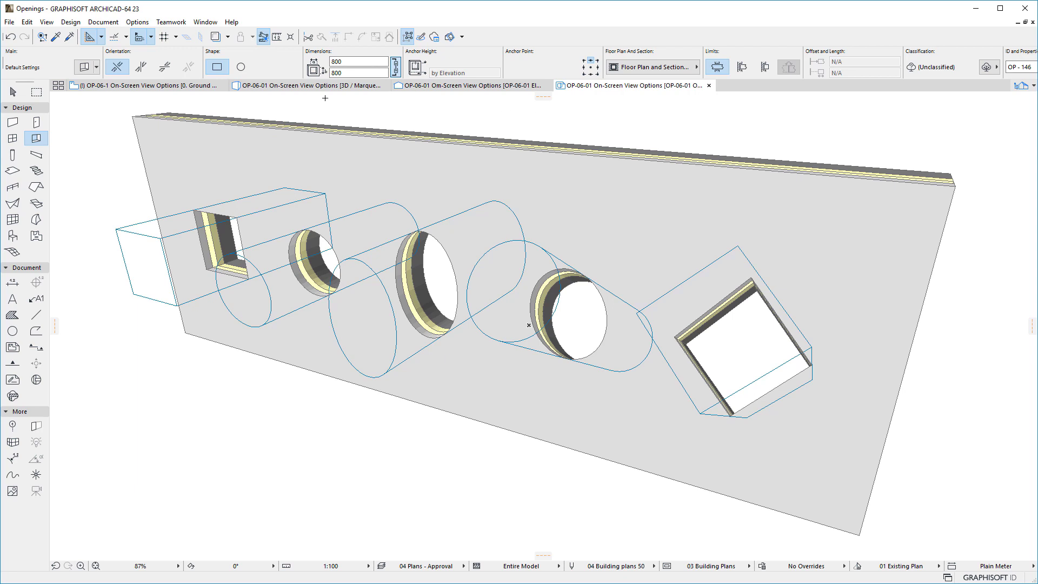
pyautogui.click(312, 85)
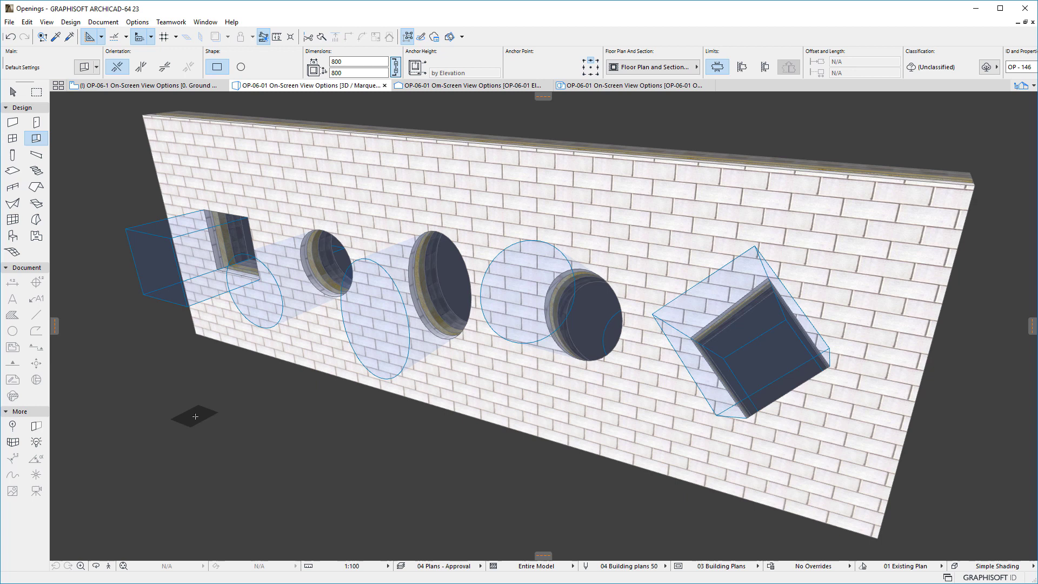
pyautogui.click(148, 85)
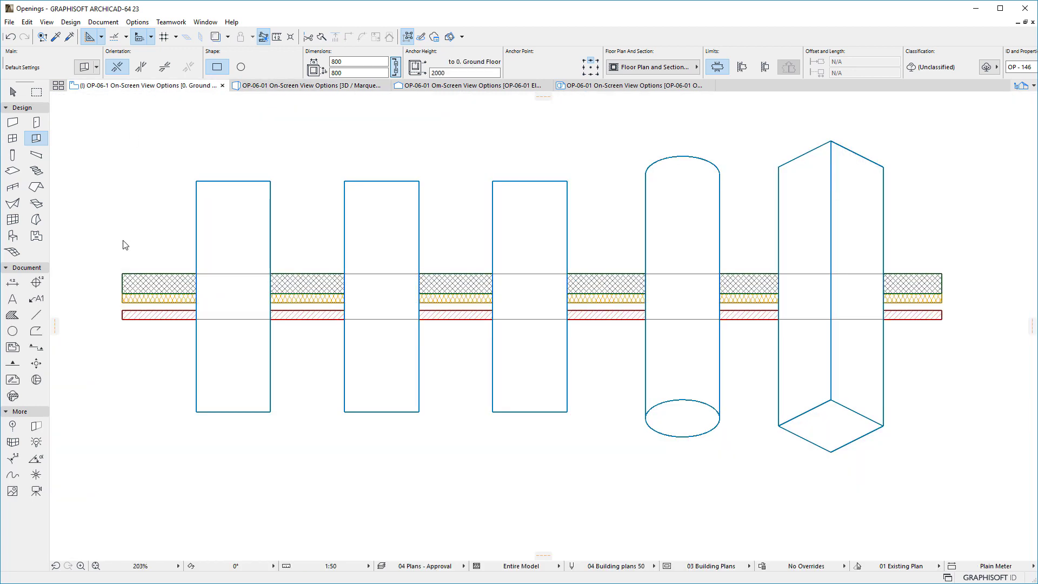
# Give the leftmost opening's cutting body Offset -500 and a finite Length of 1500
pyautogui.click(197, 220)
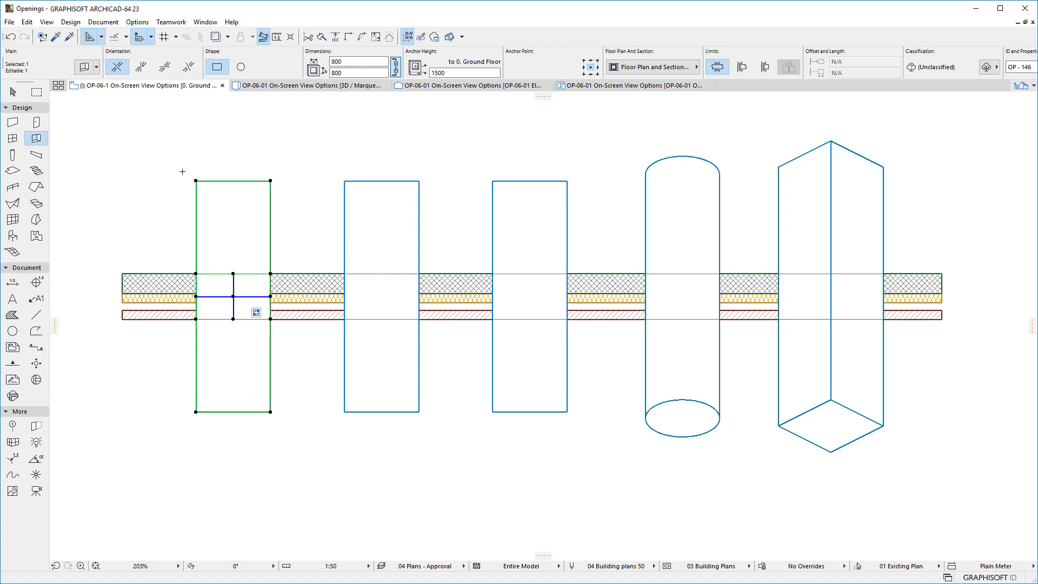
pyautogui.click(744, 70)
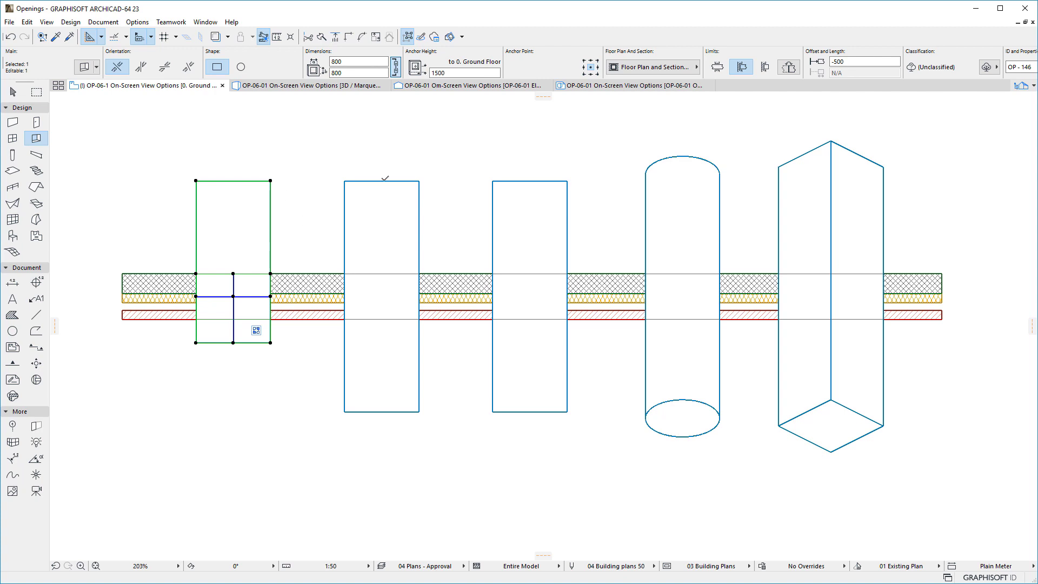
pyautogui.click(768, 68)
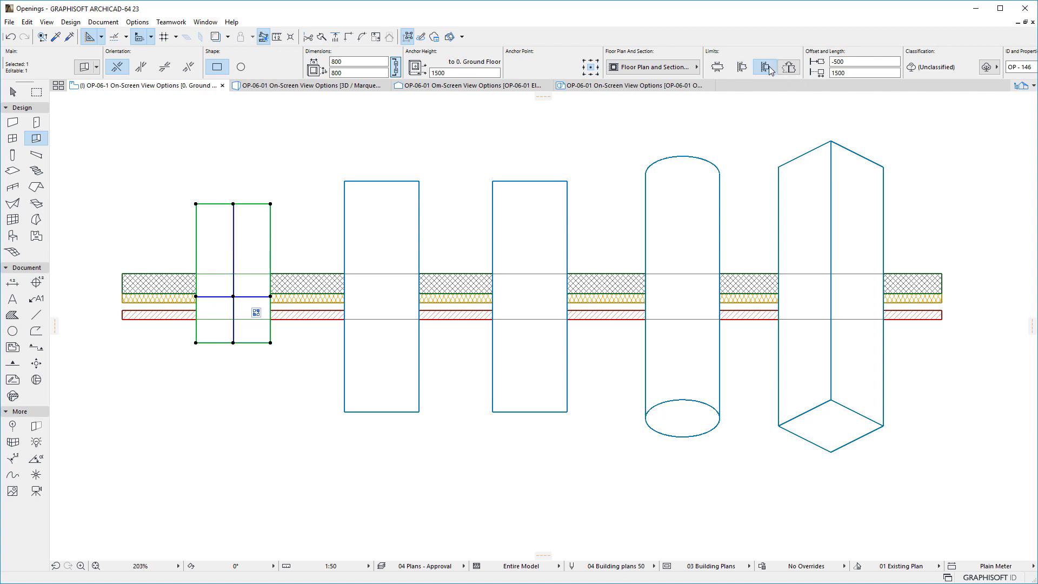
pyautogui.click(825, 74)
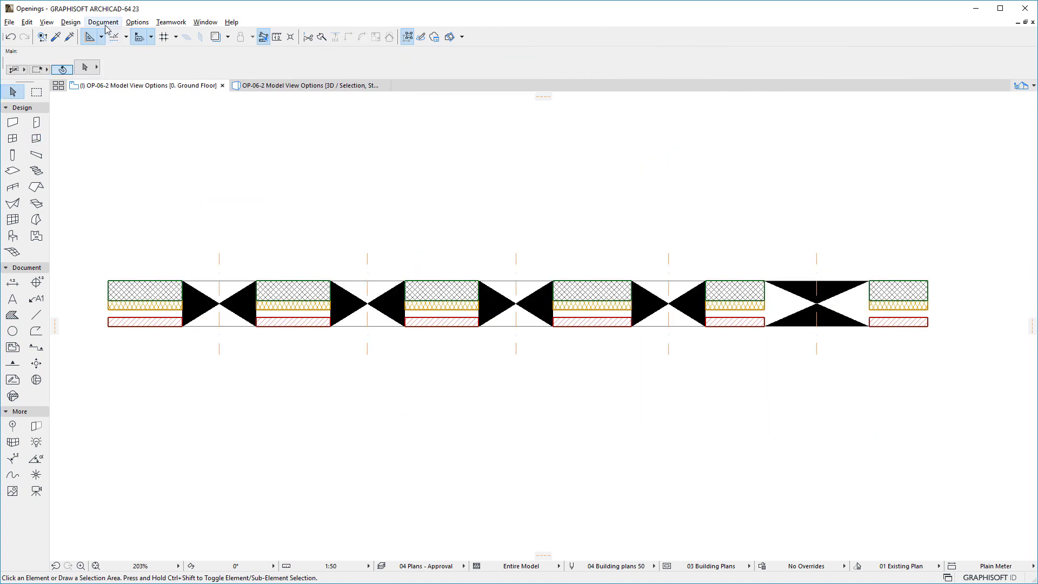
# Open Document > Model View > Model View Options for 03 Building Plans
pyautogui.click(102, 22)
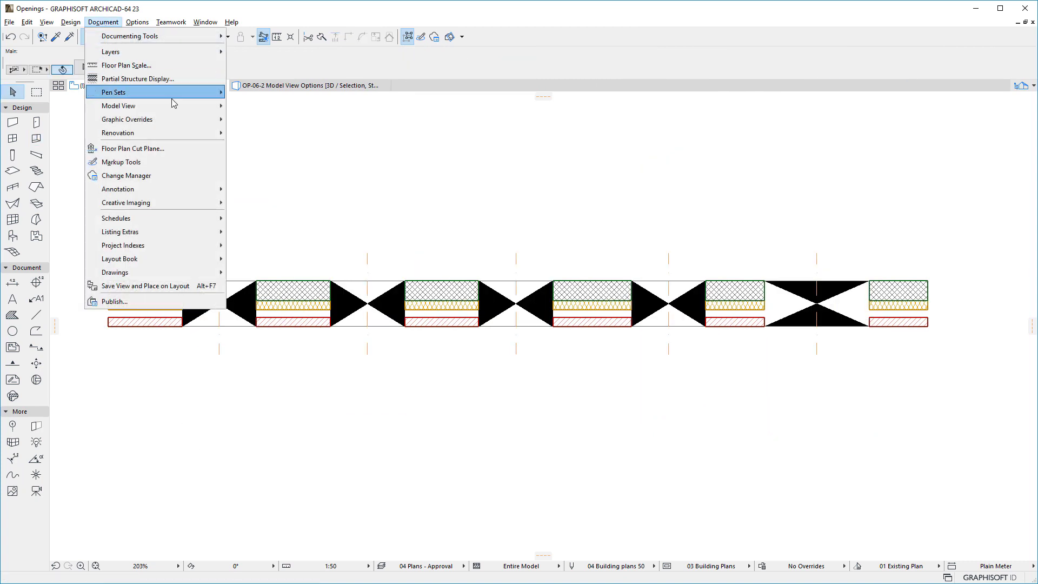
pyautogui.moveTo(119, 105)
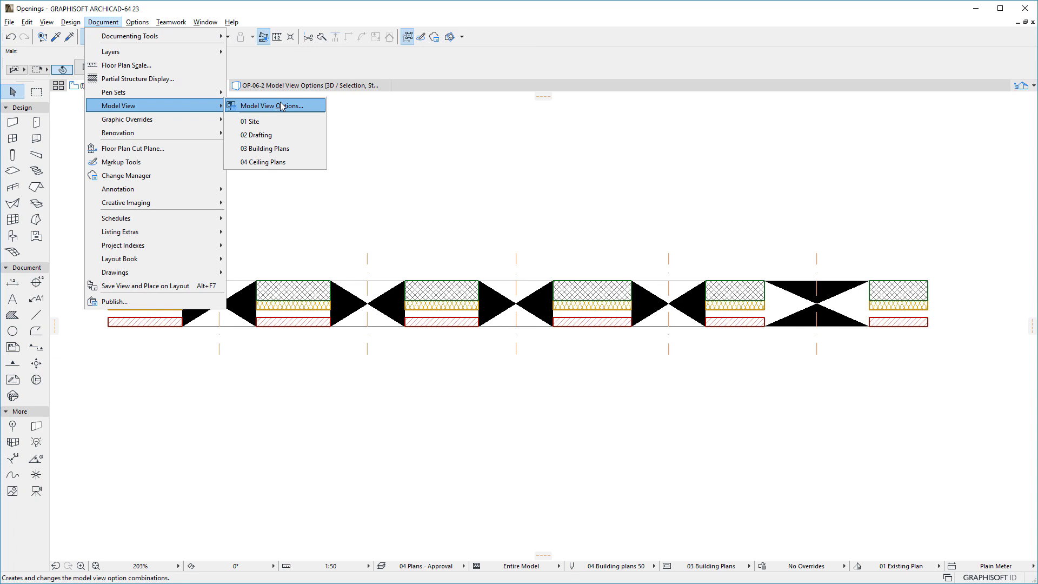
pyautogui.click(313, 107)
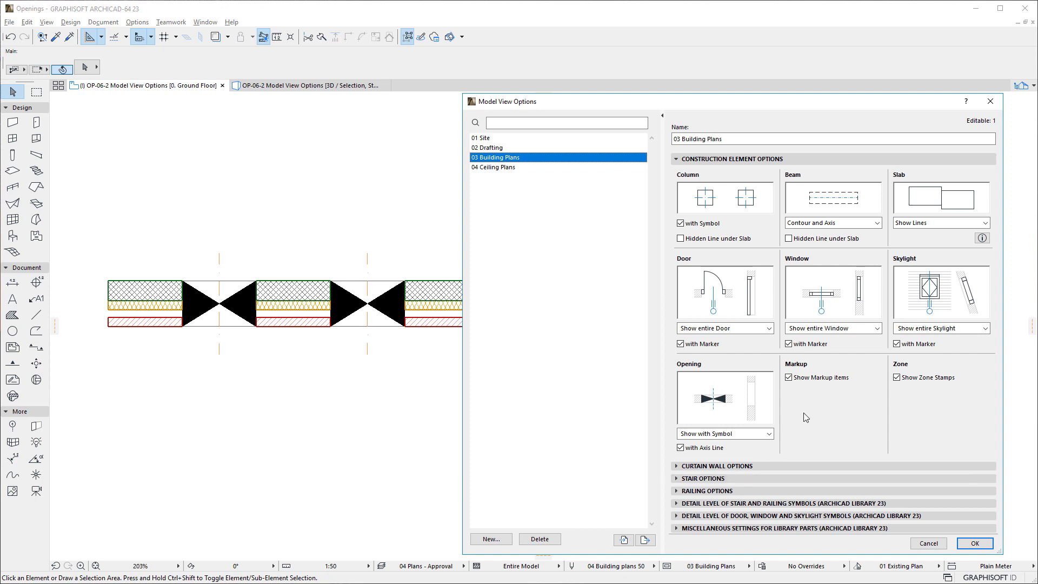
pyautogui.click(769, 434)
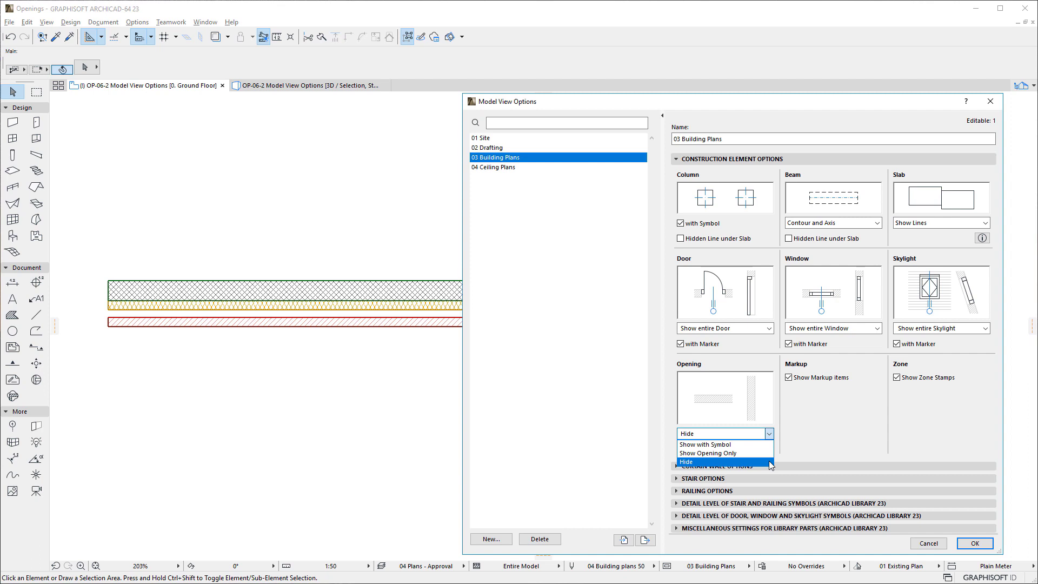
pyautogui.click(738, 444)
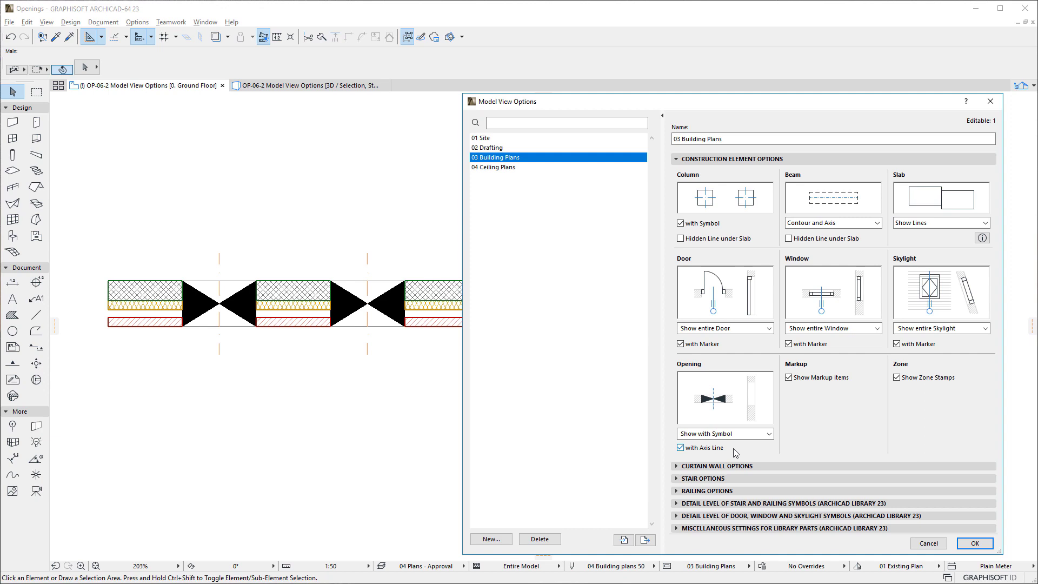
# Try the opening Axis Line and Hide options, restore Show with Symbol, then Cancel
pyautogui.click(733, 448)
pyautogui.click(733, 445)
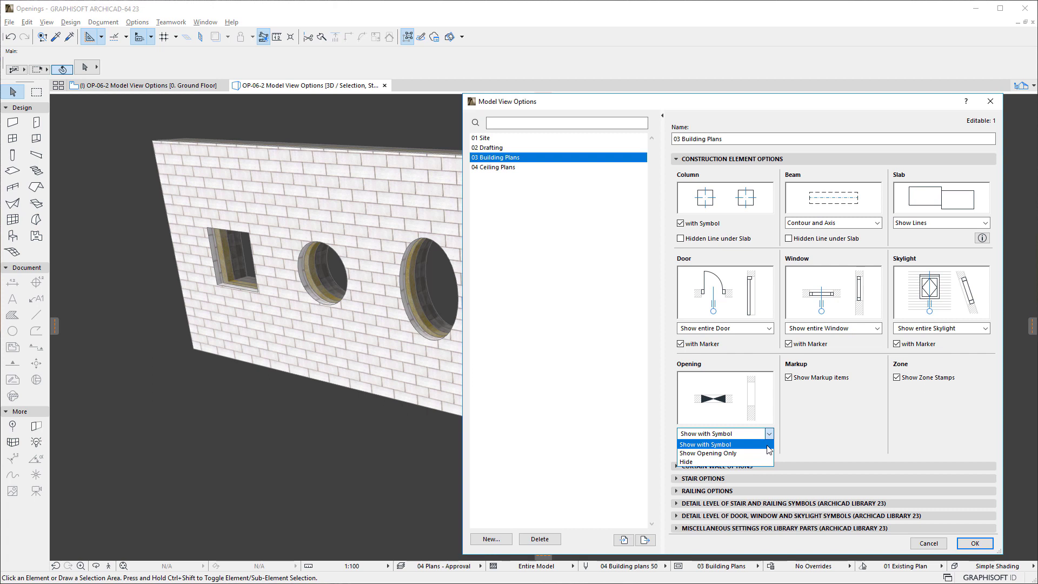
pyautogui.click(830, 445)
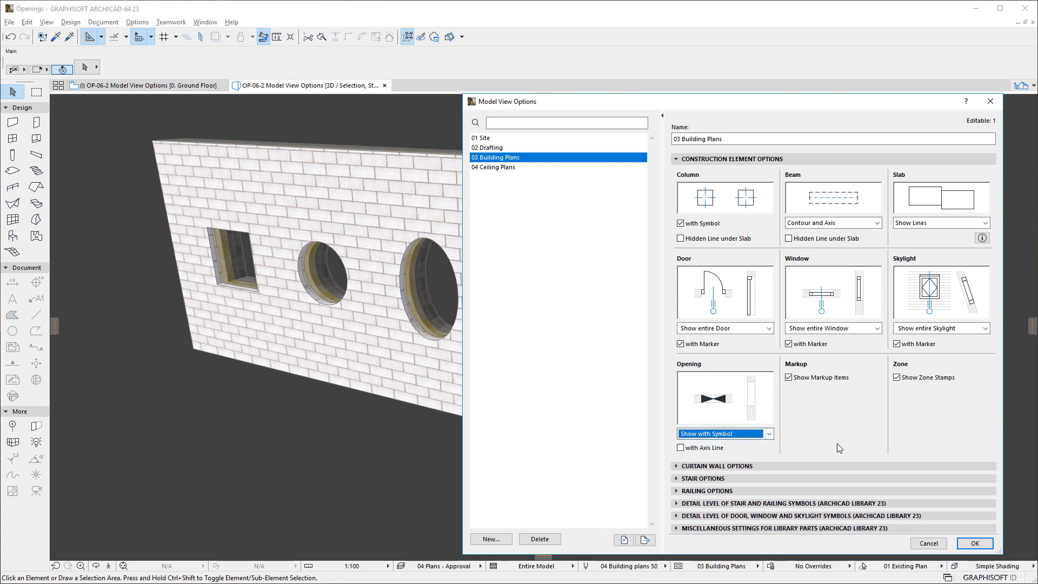
pyautogui.click(928, 544)
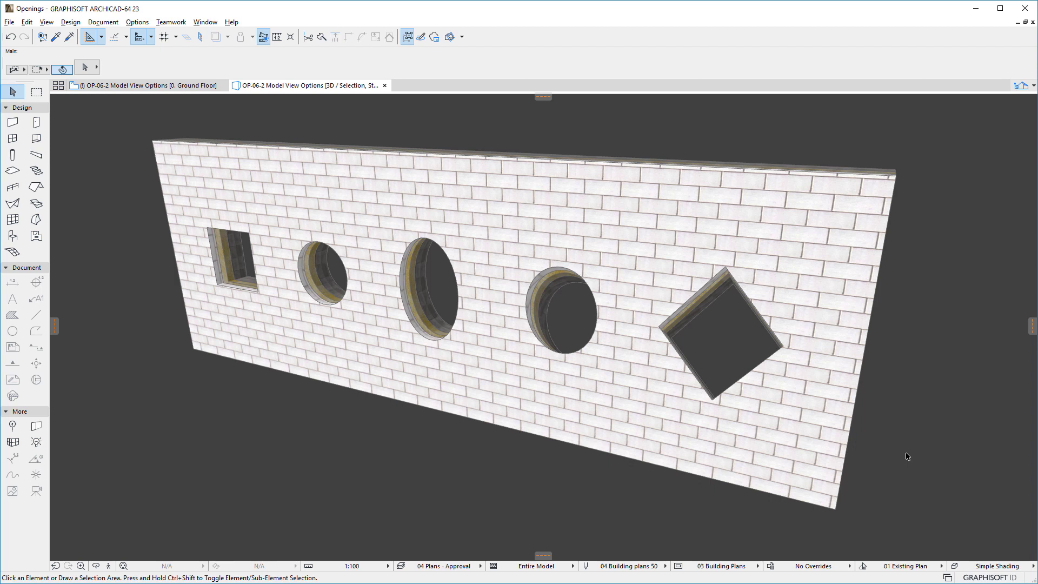